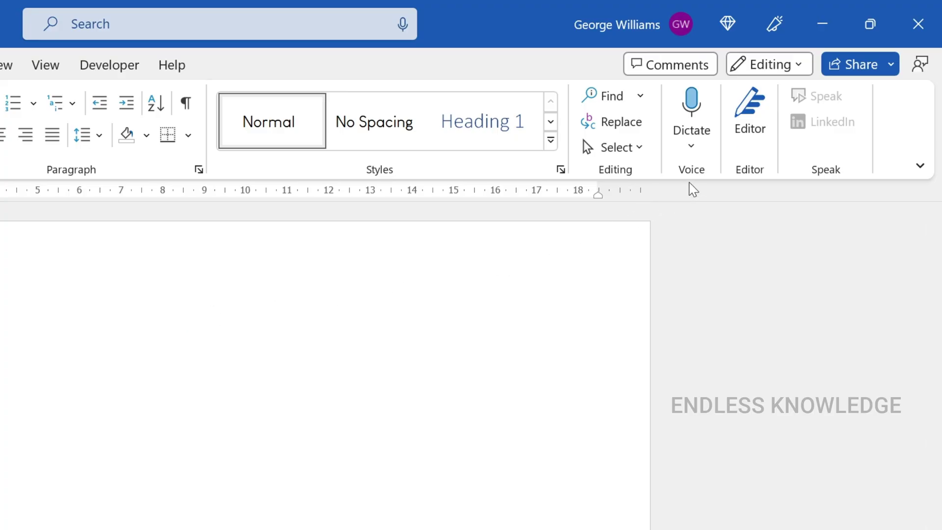
# - Start Dictate from its dropdown, speak two lines of Tamil text, then pause dictation
pyautogui.click(690, 147)
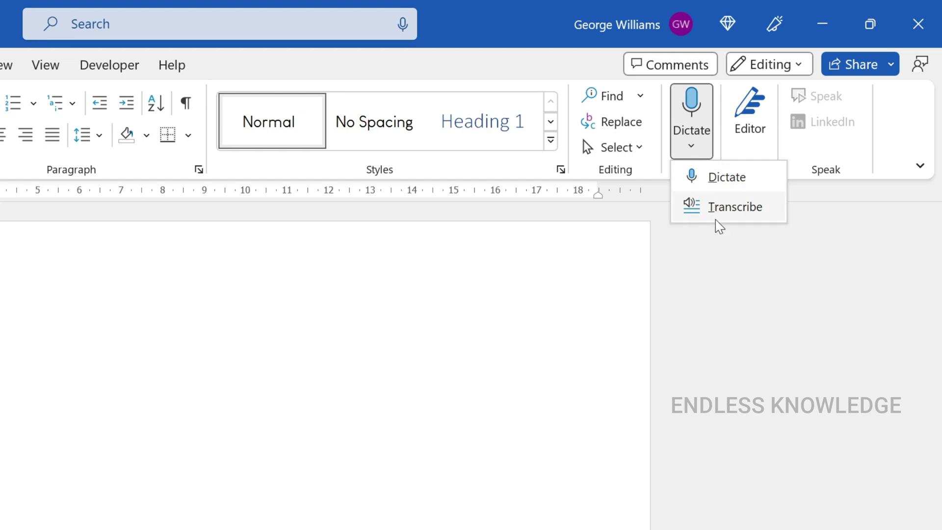
pyautogui.click(761, 182)
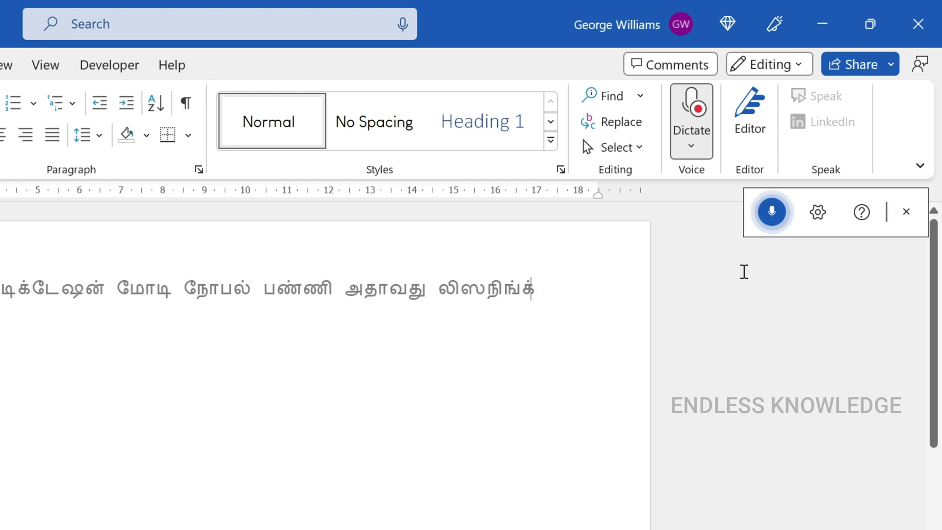
pyautogui.click(773, 214)
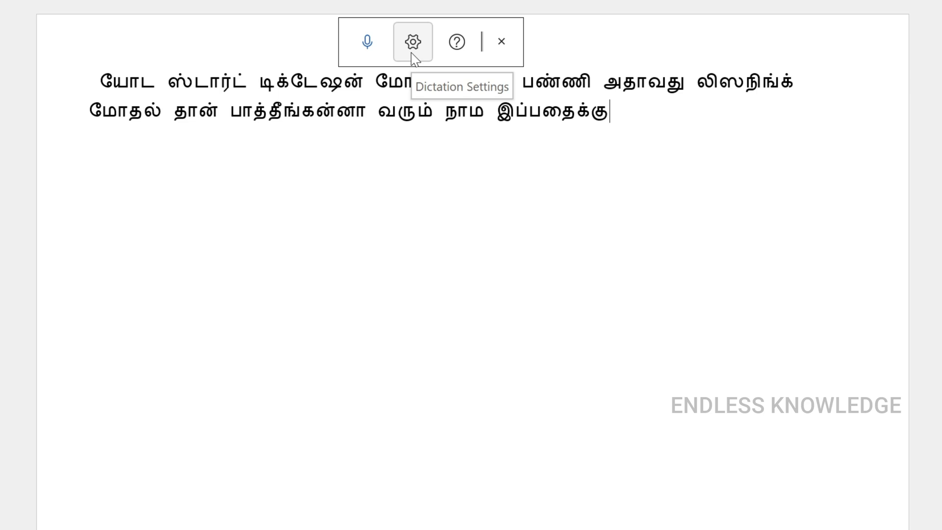
# - Open dictation settings and browse the spoken-language list, keeping Tamil (India) selected
pyautogui.click(412, 54)
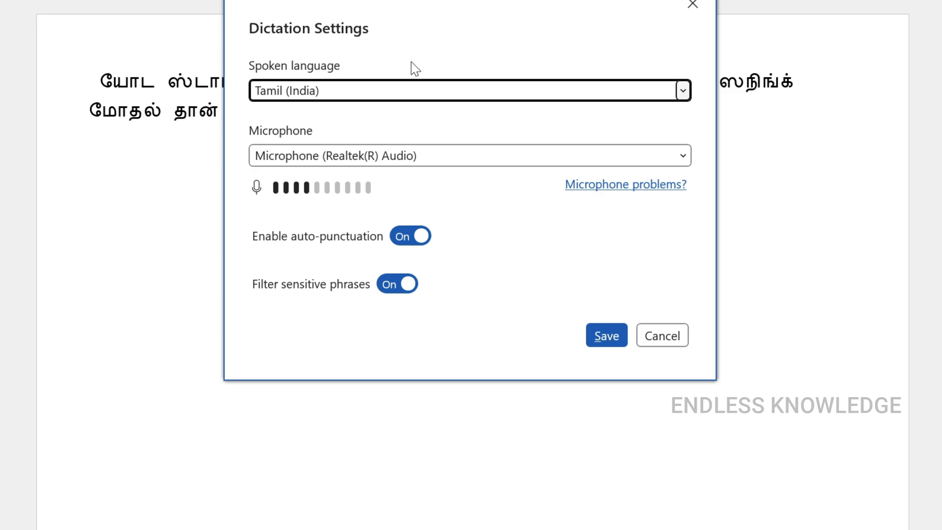
pyautogui.click(683, 91)
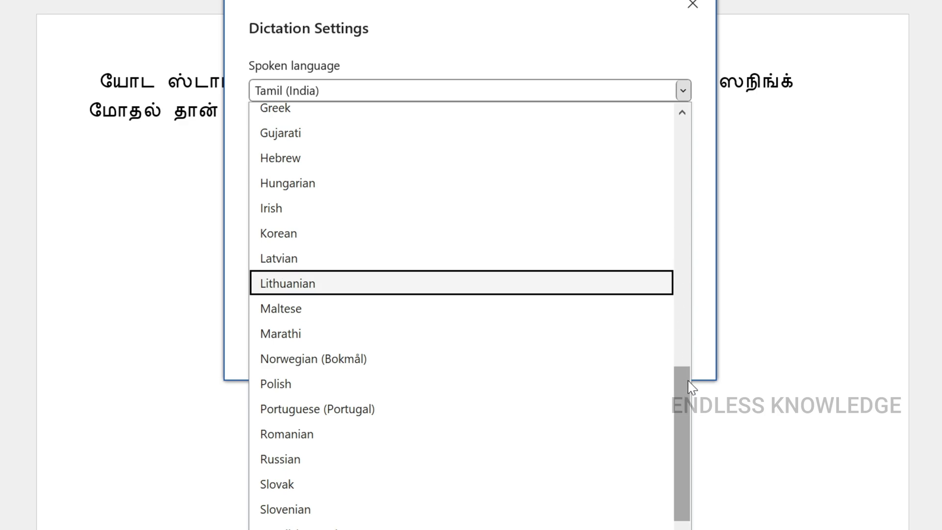
pyautogui.moveTo(684, 393); pyautogui.dragTo(707, 147)
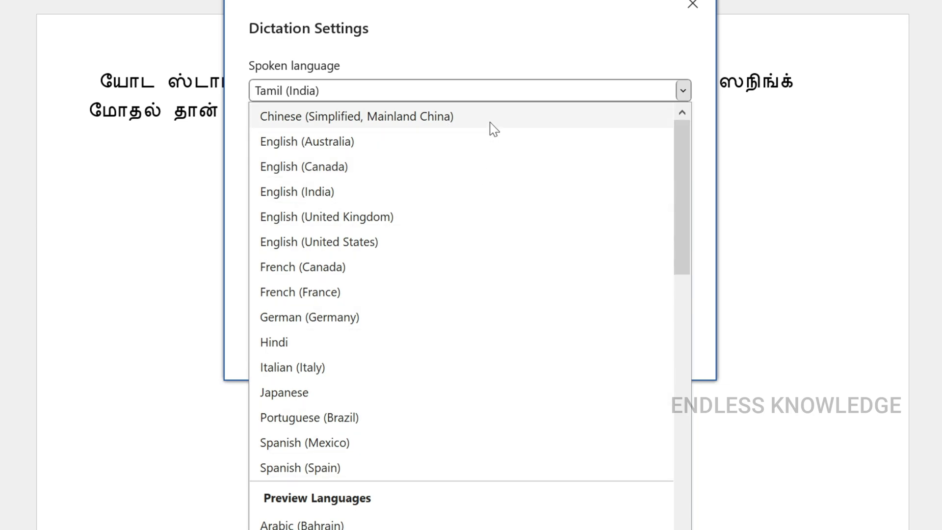
pyautogui.scroll(-5, 486, 187)
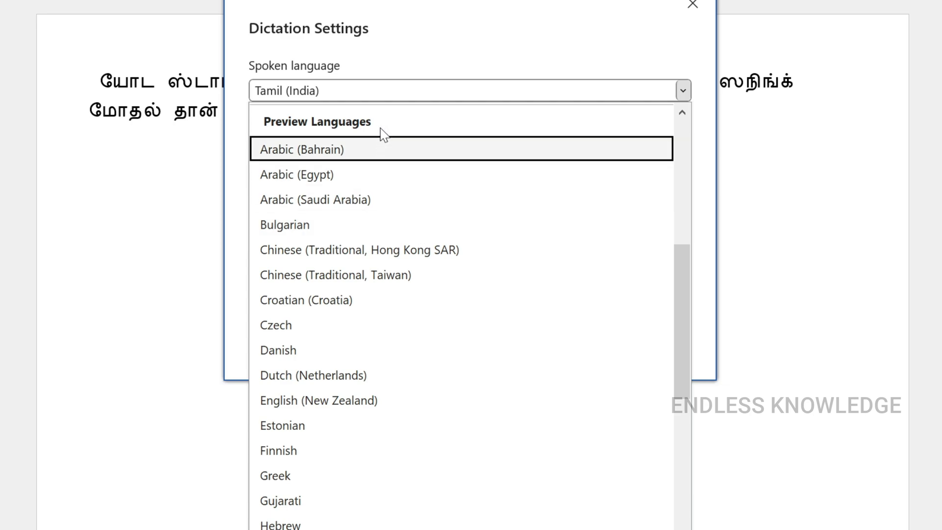
pyautogui.scroll(-4, 394, 216)
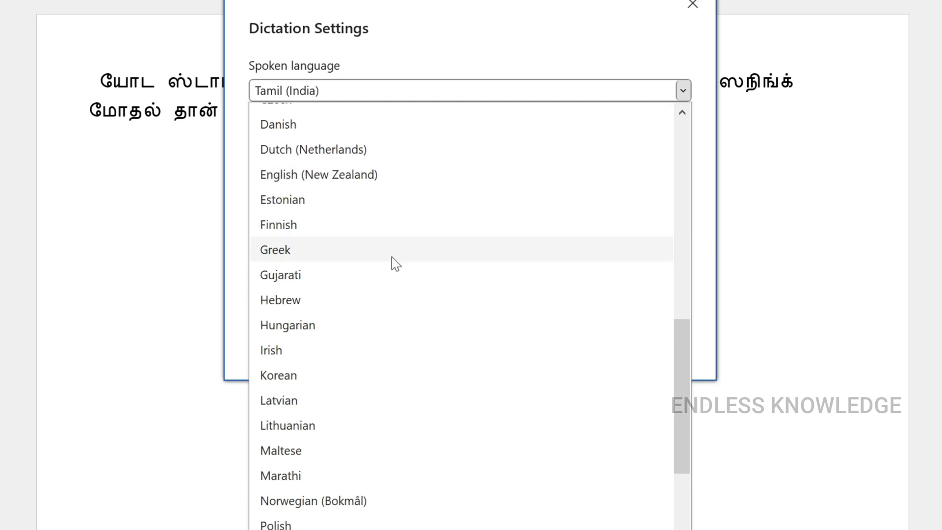
pyautogui.scroll(9, 395, 260)
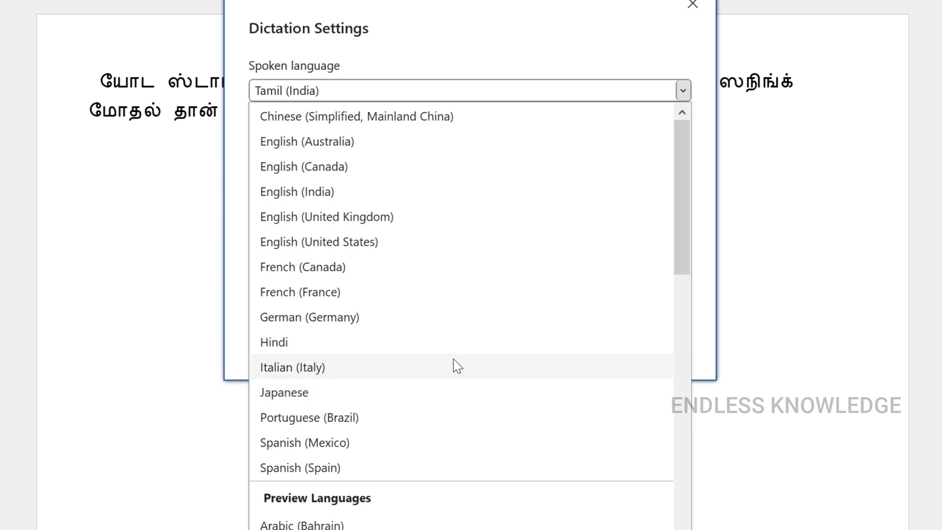
pyautogui.scroll(-6, 425, 304)
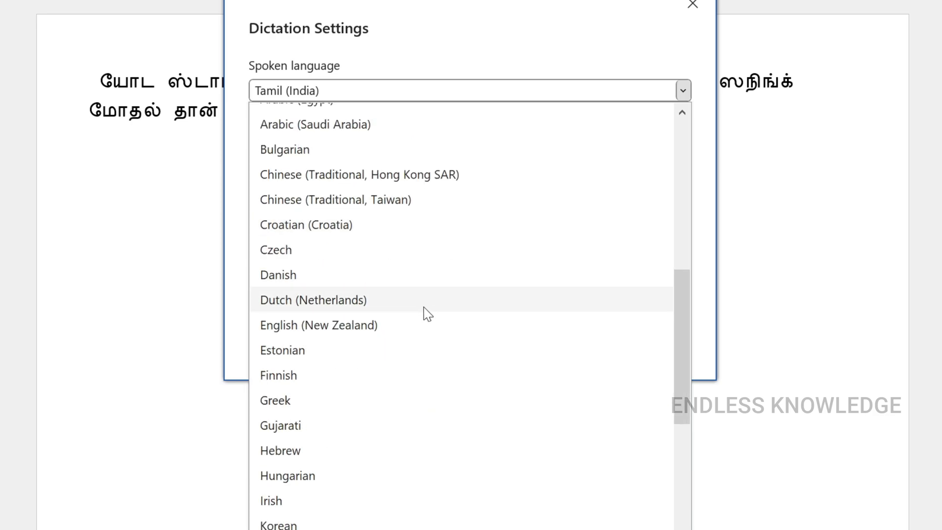
pyautogui.scroll(1, 427, 314)
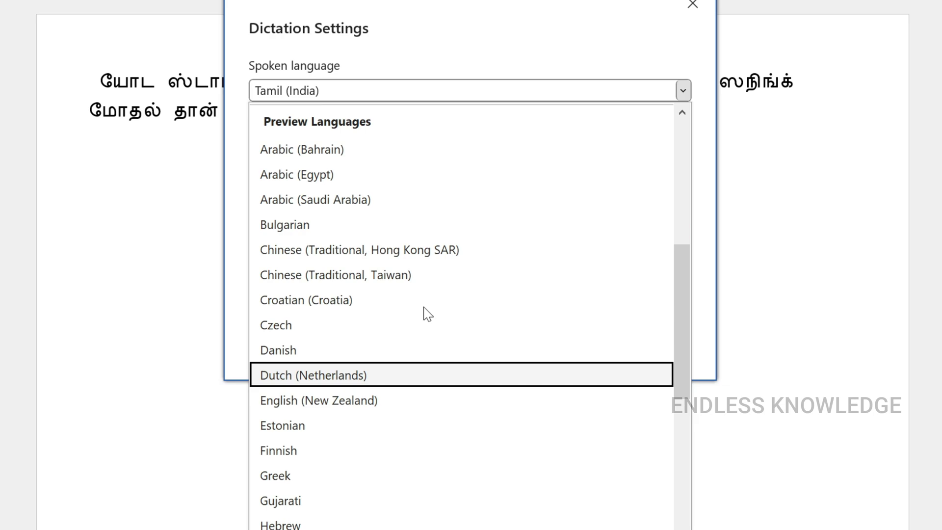
pyautogui.scroll(5, 427, 314)
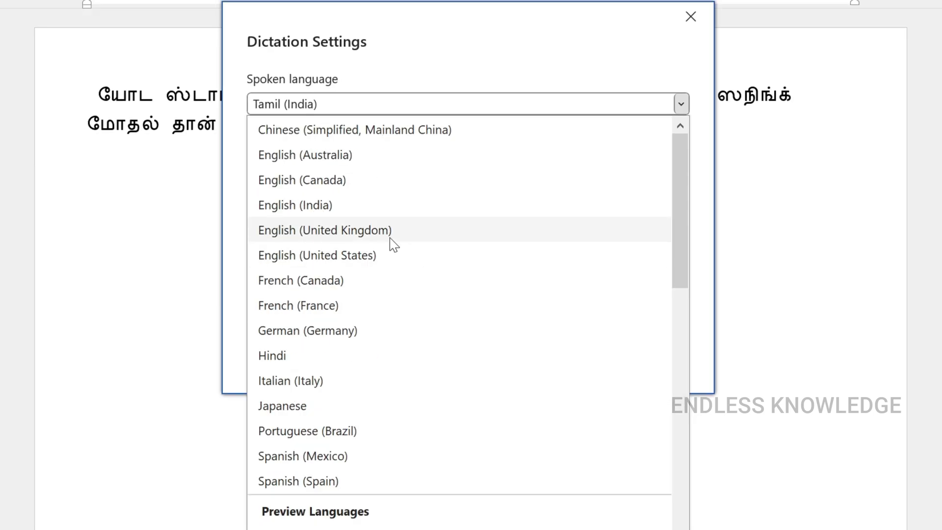
# - Save dictation settings with English (United States), the Realtek microphone and auto-punctuation on
pyautogui.click(394, 256)
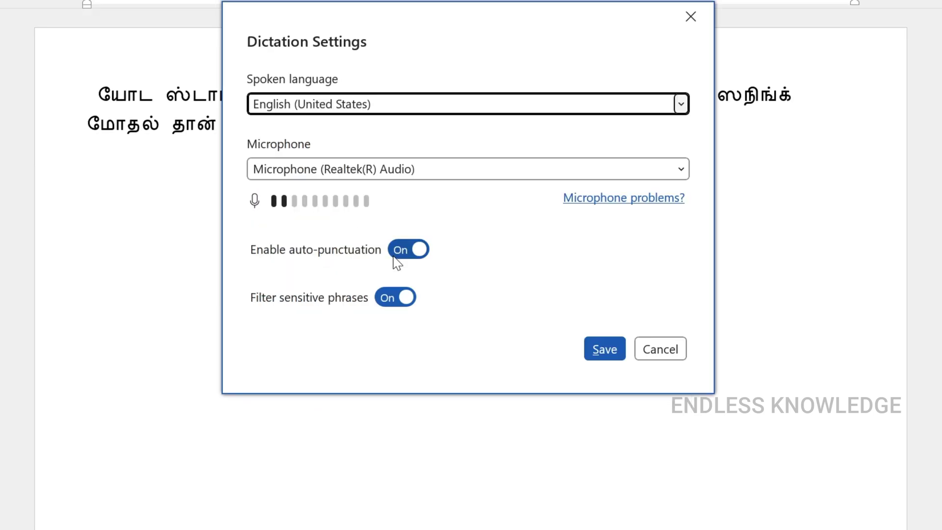
pyautogui.click(469, 170)
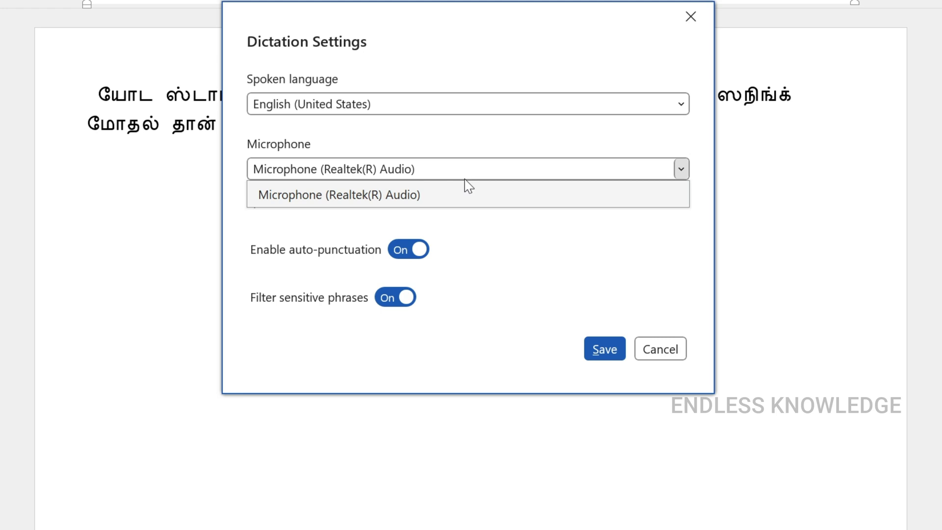
pyautogui.click(434, 200)
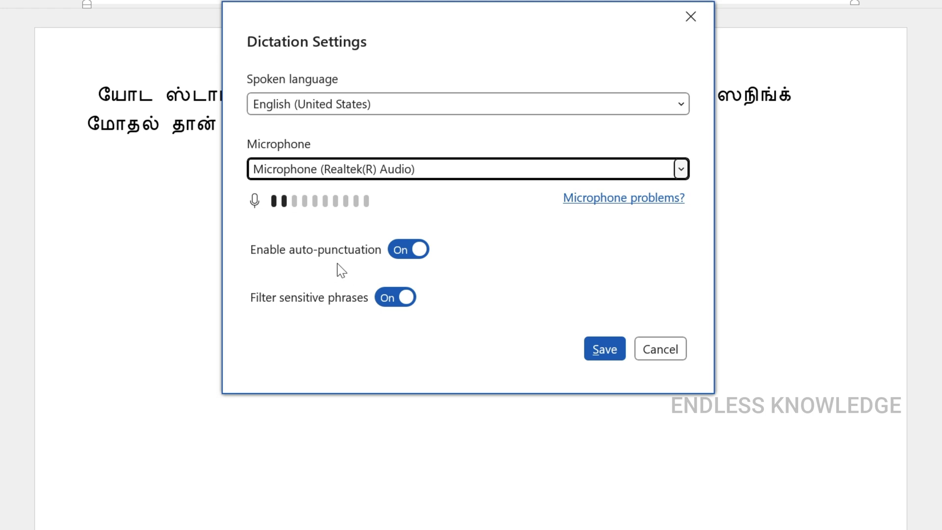
pyautogui.click(407, 252)
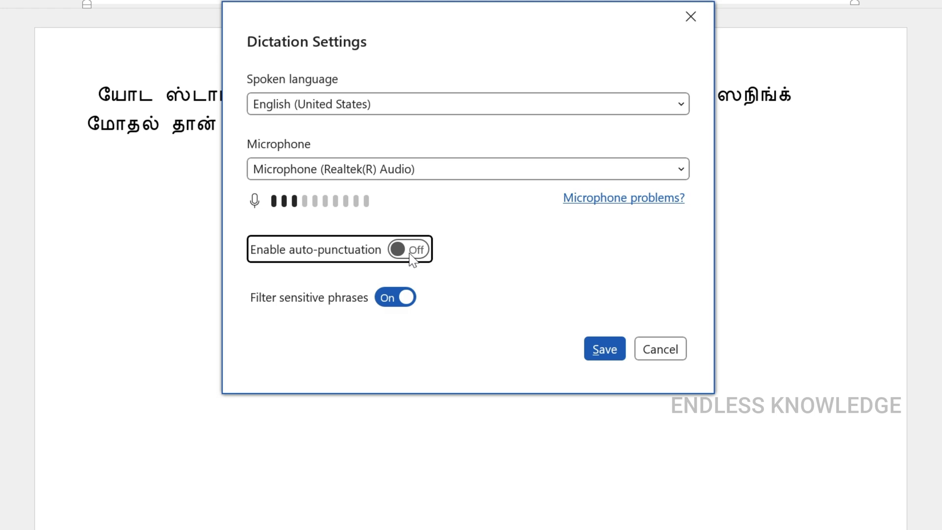
pyautogui.click(411, 255)
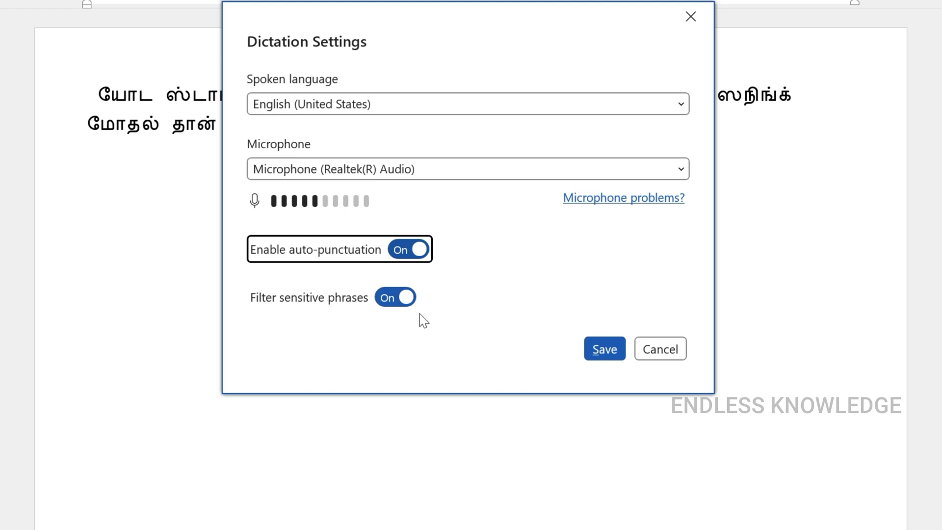
pyautogui.click(600, 347)
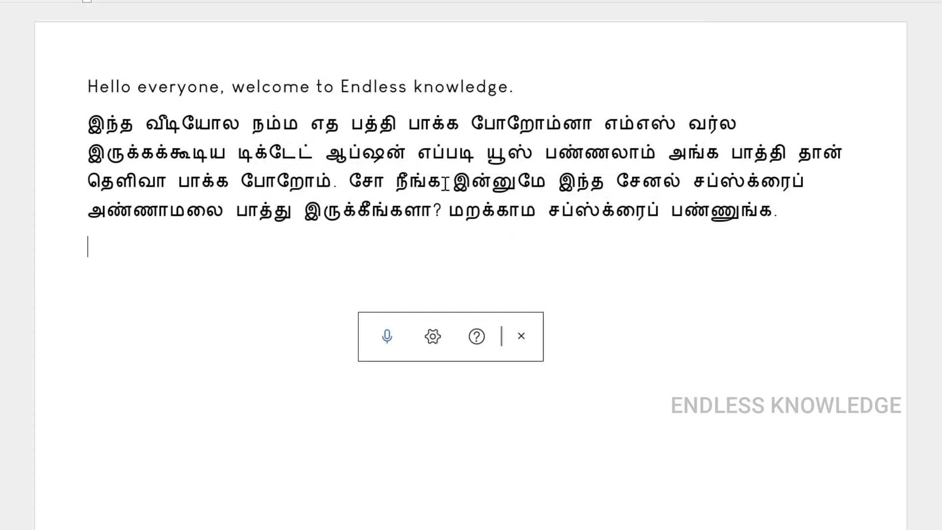
pyautogui.click(388, 343)
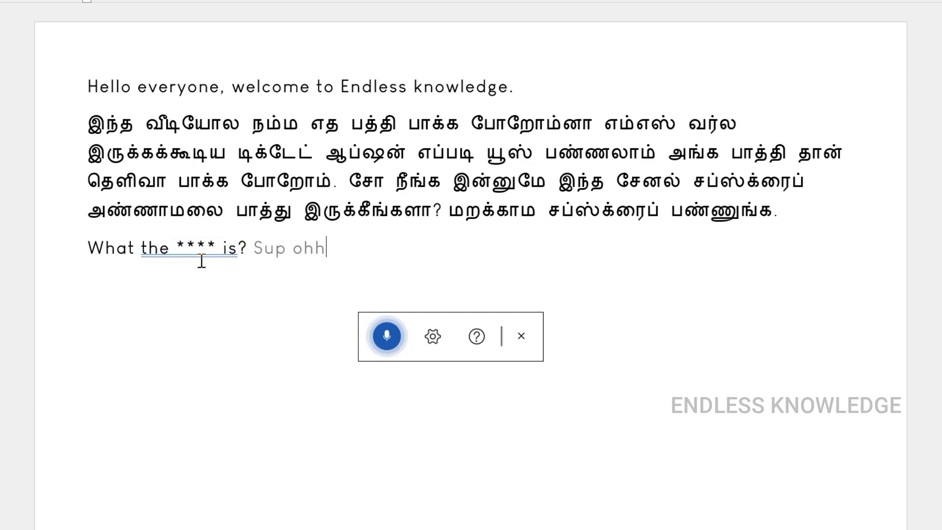
pyautogui.moveTo(180, 243); pyautogui.dragTo(142, 247)
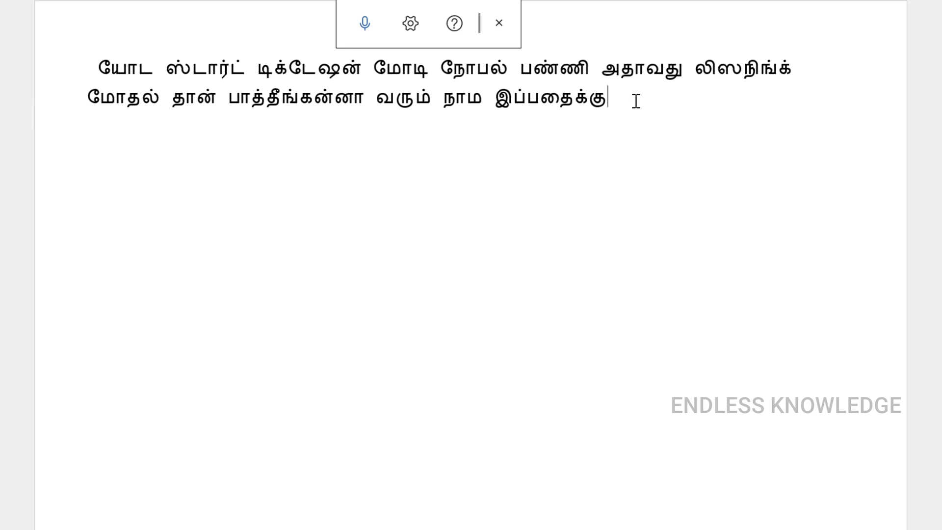
# - Dictate an English welcome line, a numbered list from Cabbage to Sweet lime, and a closing sentence
pyautogui.click(369, 30)
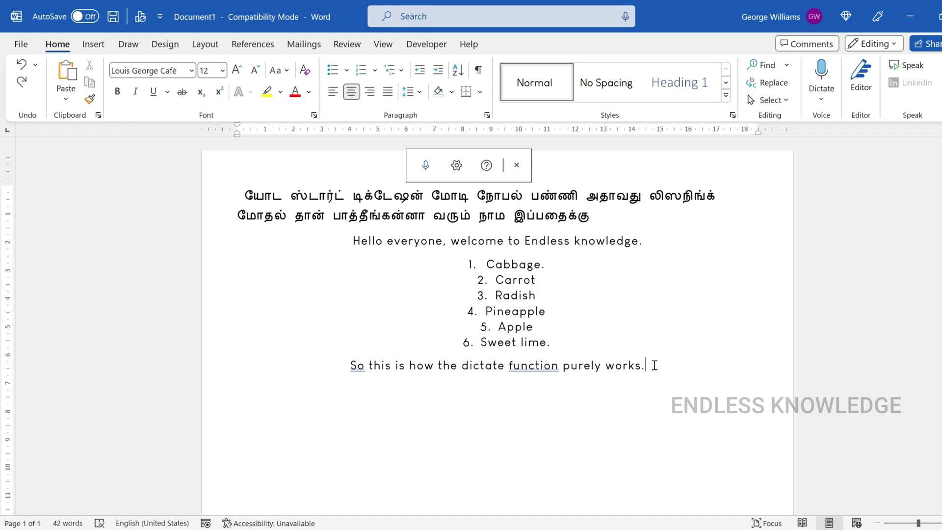
# - Switch dictation back to Tamil (India) and dictate a long Tamil paragraph, reaching 160 words
pyautogui.click(456, 165)
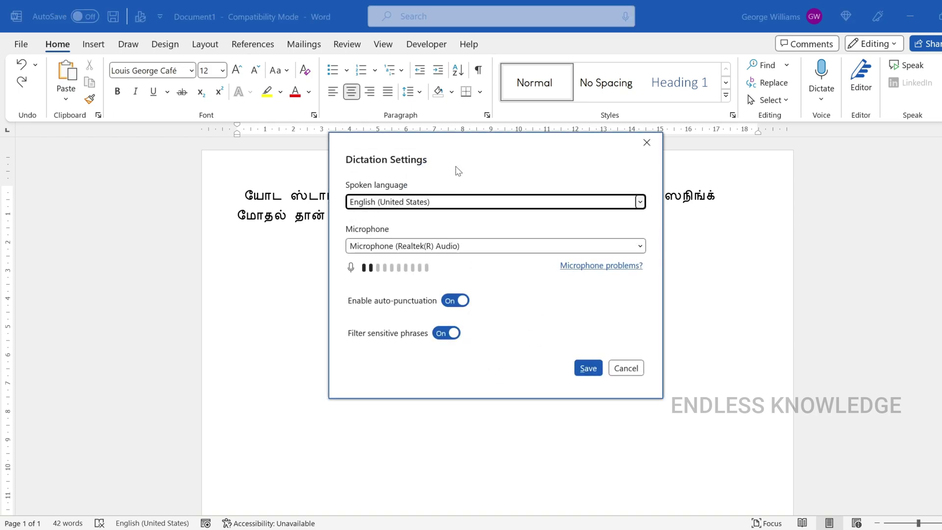
pyautogui.click(454, 205)
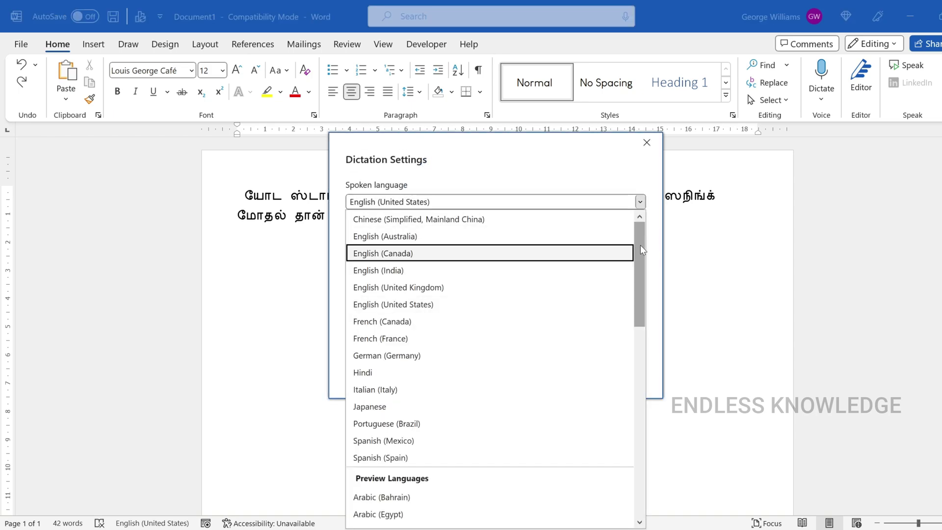
pyautogui.scroll(-1, 638, 247)
pyautogui.moveTo(637, 254); pyautogui.dragTo(647, 452)
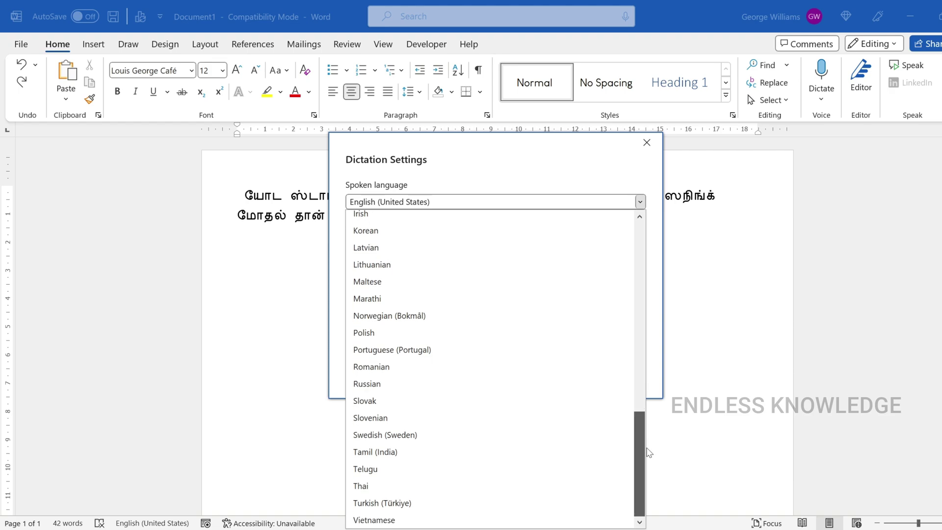
pyautogui.click(403, 458)
pyautogui.click(587, 368)
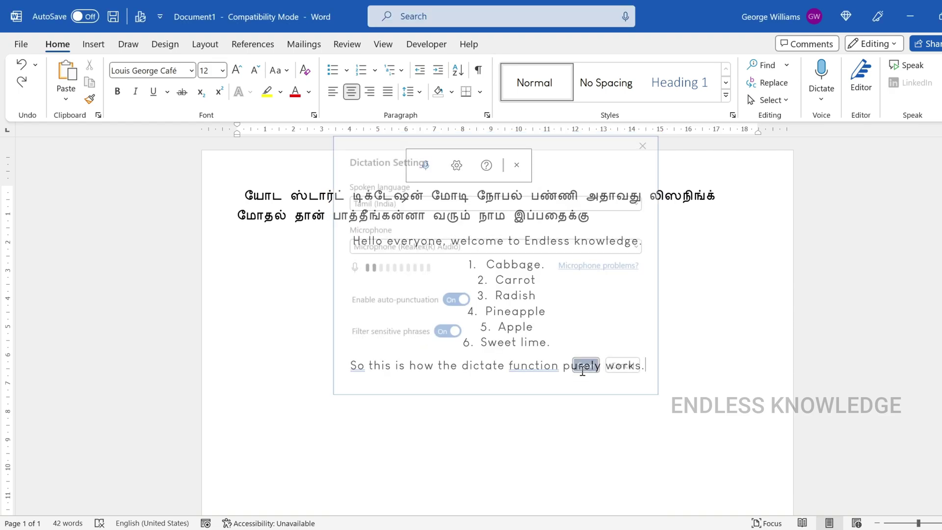
pyautogui.click(426, 165)
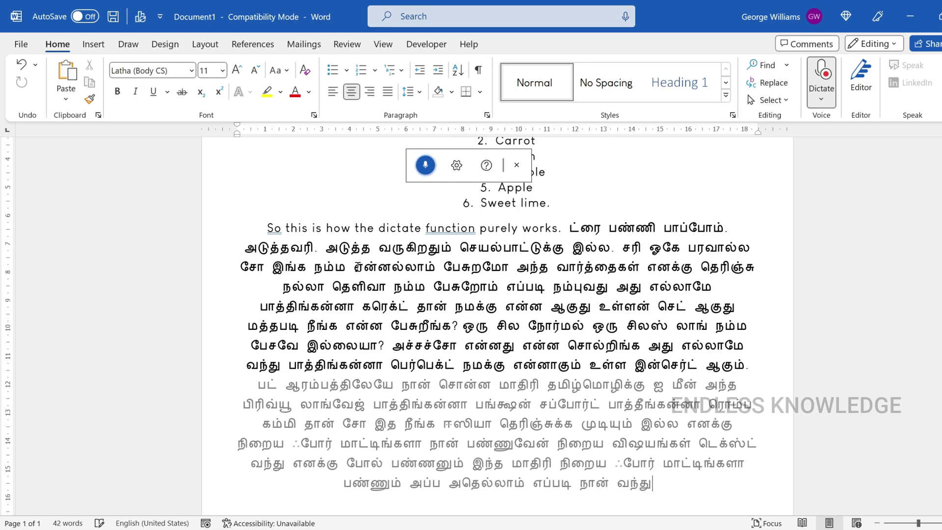
pyautogui.click(424, 171)
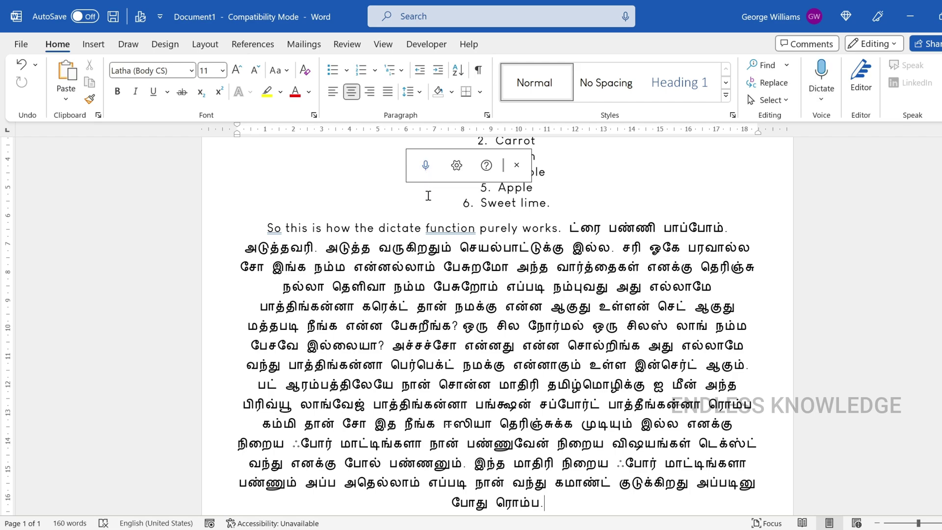
pyautogui.click(486, 167)
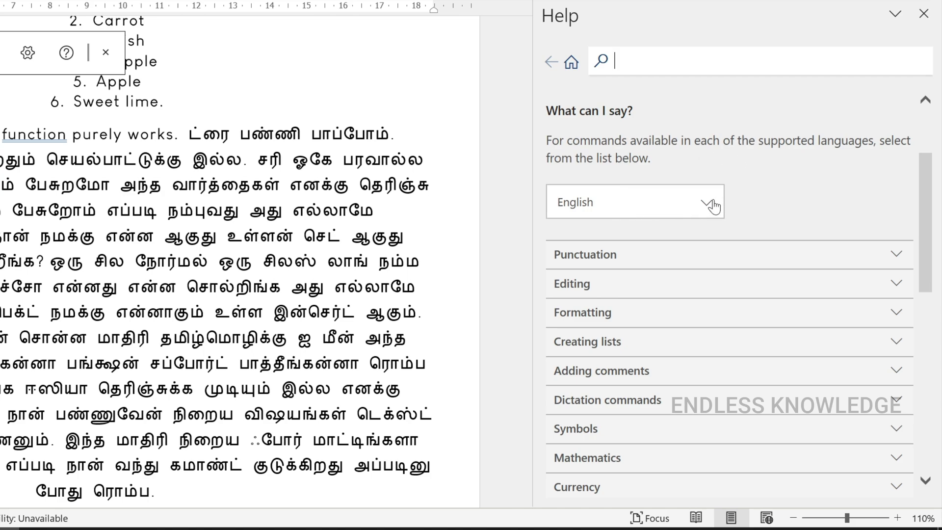
pyautogui.scroll(-3, 807, 179)
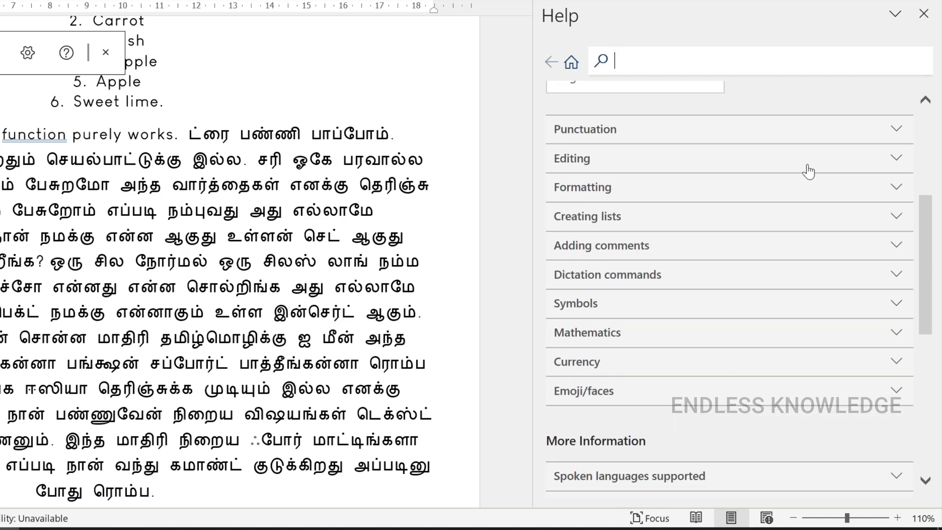
pyautogui.click(895, 130)
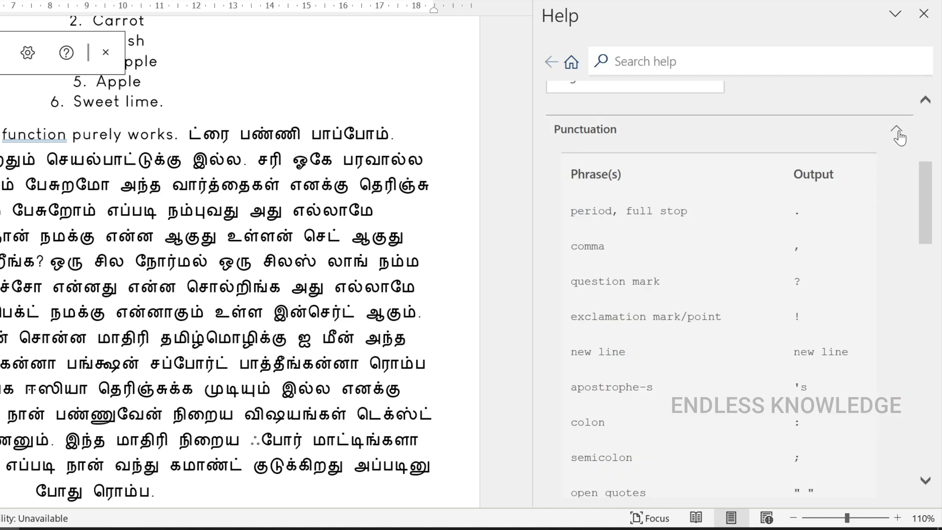
pyautogui.click(898, 134)
pyautogui.click(892, 188)
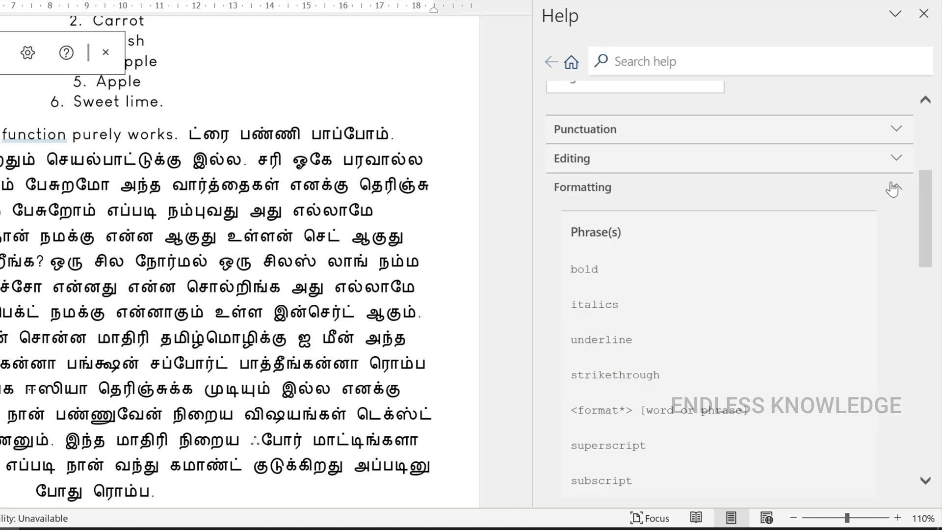
pyautogui.click(892, 188)
pyautogui.click(894, 159)
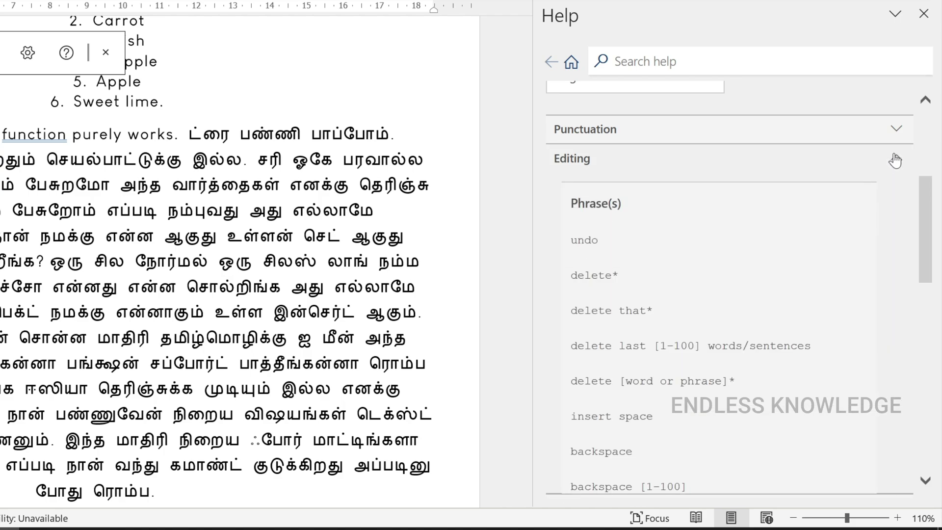
pyautogui.scroll(-1, 789, 189)
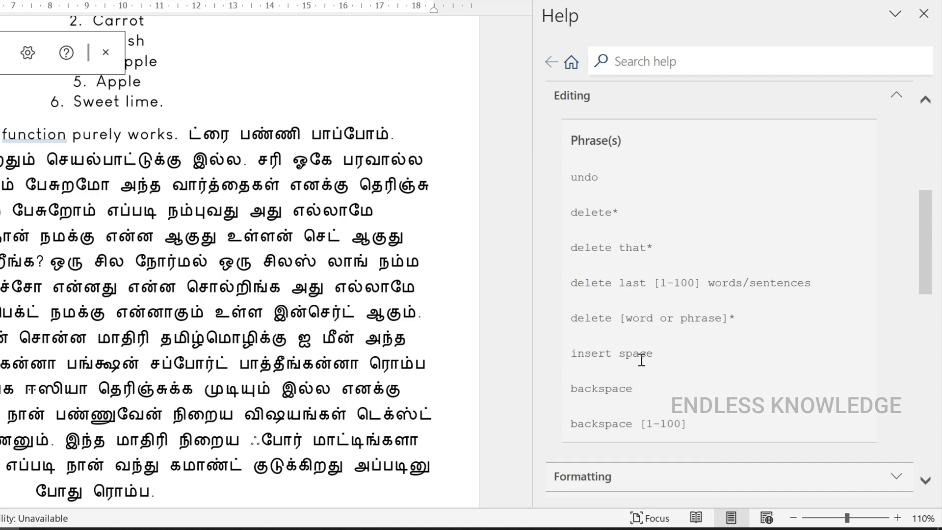
pyautogui.click(895, 102)
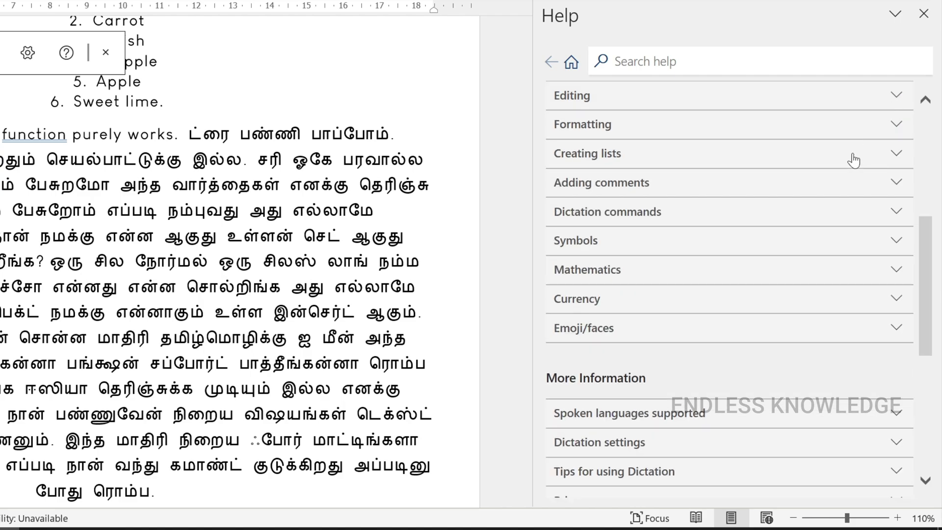
pyautogui.click(755, 223)
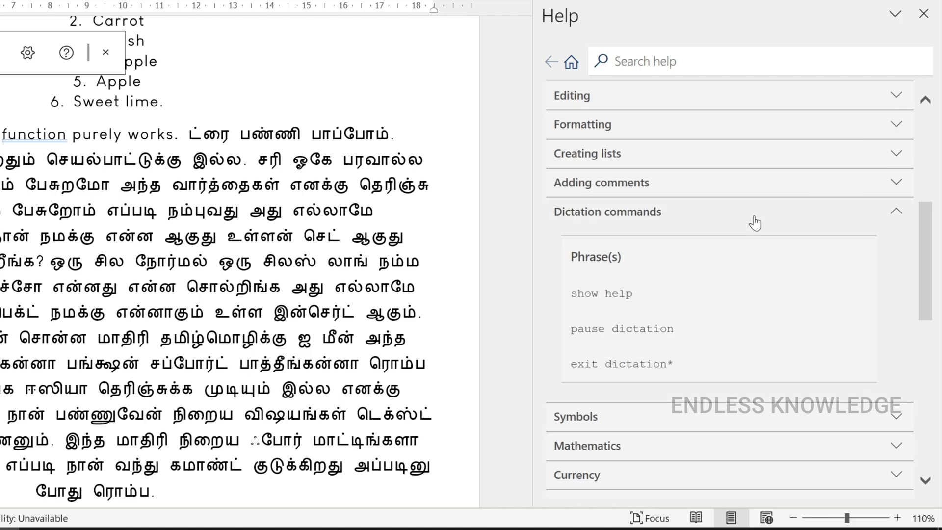
pyautogui.click(754, 223)
pyautogui.click(667, 184)
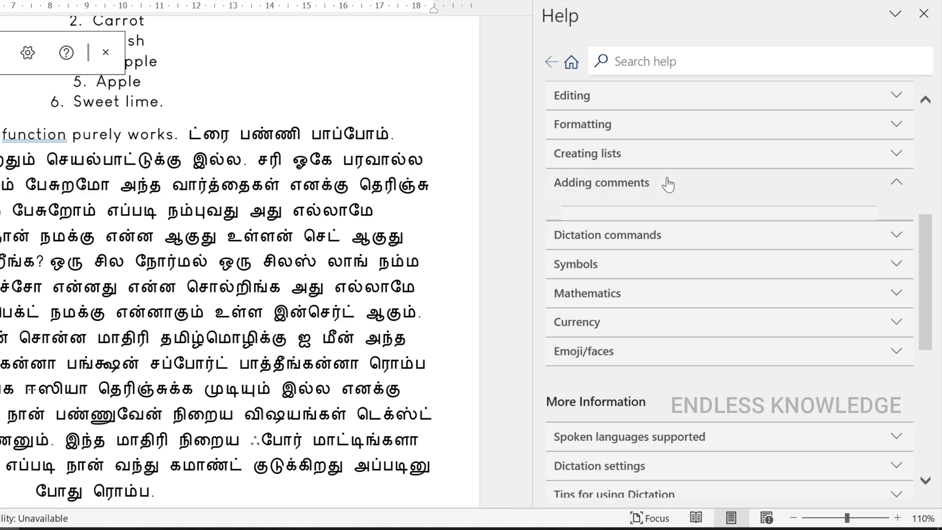
pyautogui.click(698, 185)
pyautogui.click(712, 156)
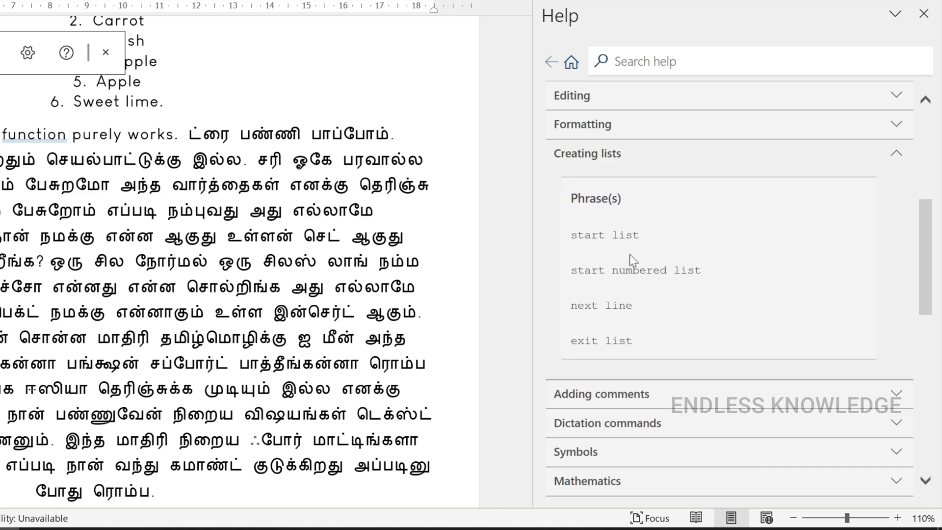
pyautogui.click(885, 165)
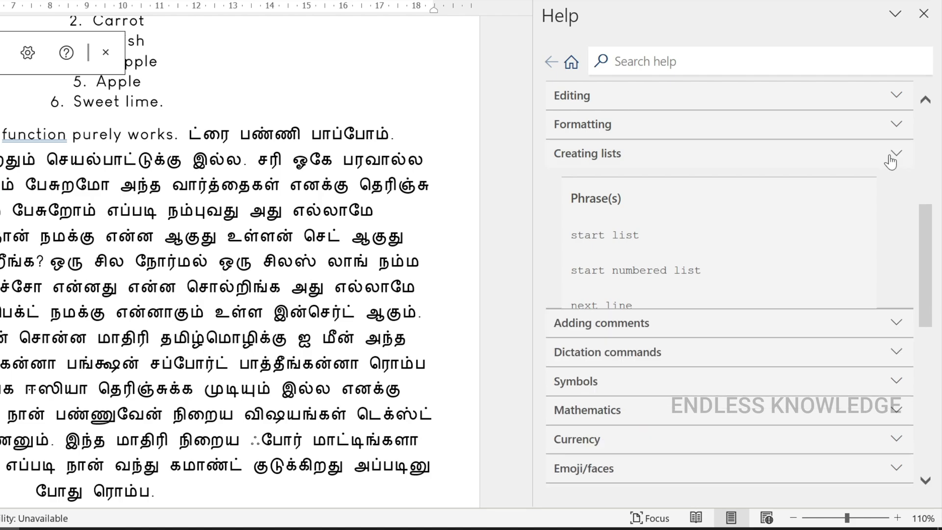
pyautogui.scroll(-3, 836, 201)
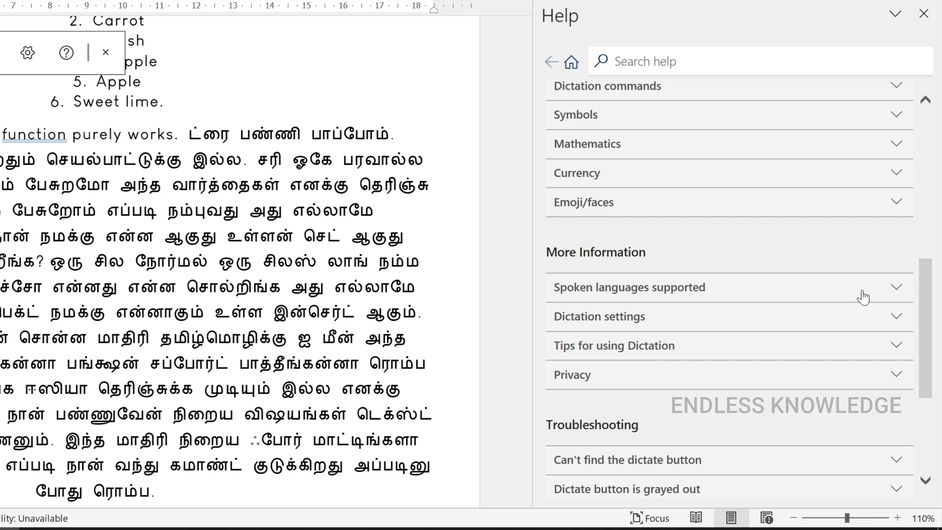
# - Expand 'Spoken languages supported' in Dictation Help and scroll through the supported and preview languages
pyautogui.click(806, 300)
pyautogui.scroll(-5, 712, 287)
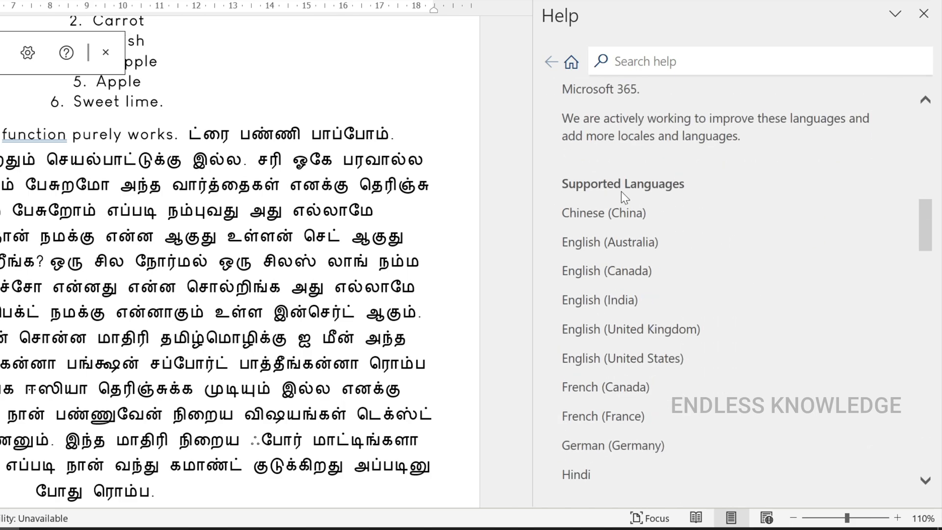
pyautogui.scroll(-3, 637, 190)
pyautogui.scroll(-4, 625, 222)
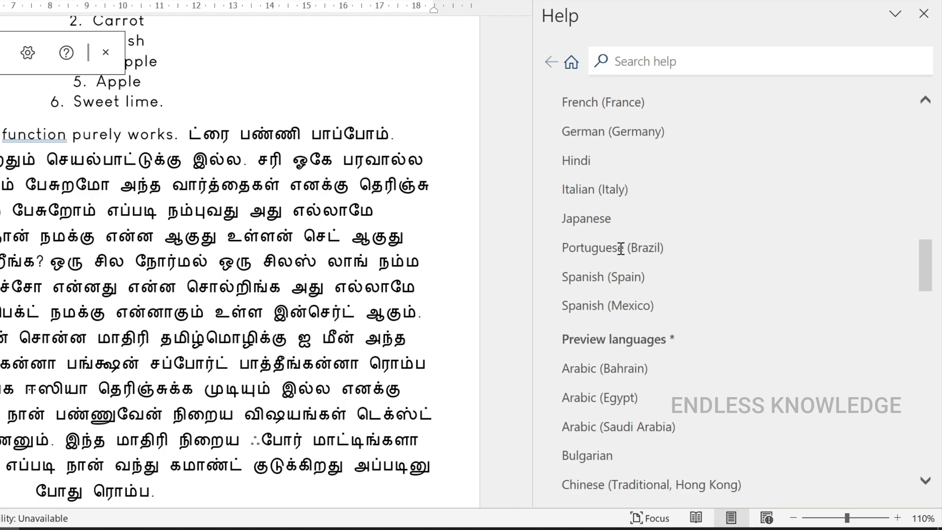
pyautogui.scroll(-15, 670, 267)
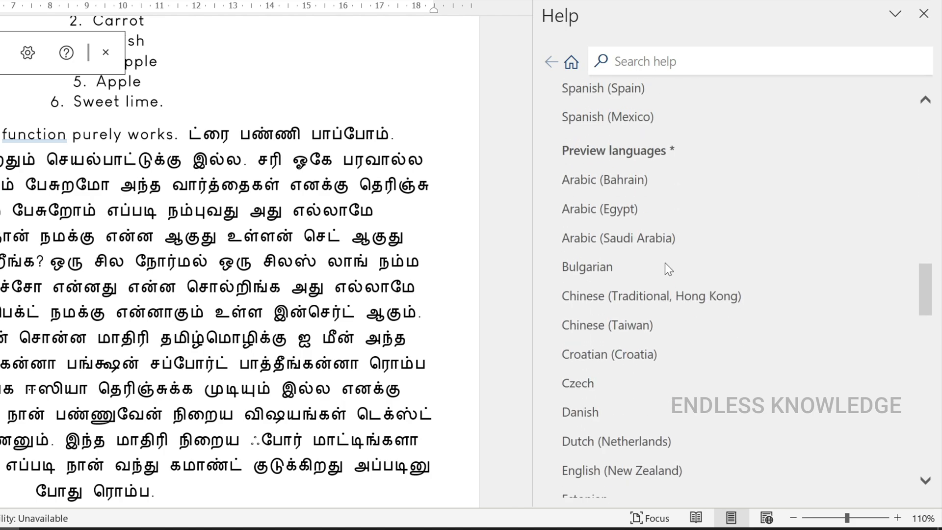
pyautogui.scroll(-6, 665, 263)
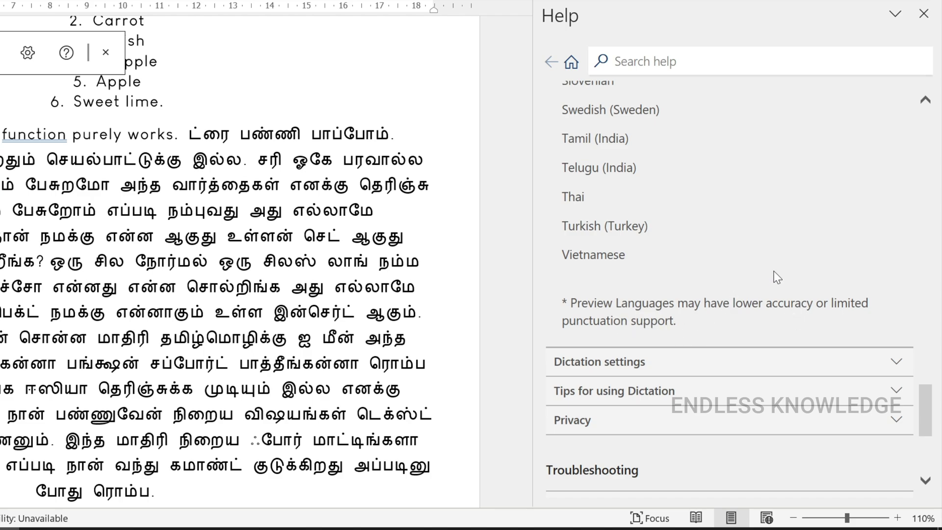
pyautogui.scroll(20, 773, 270)
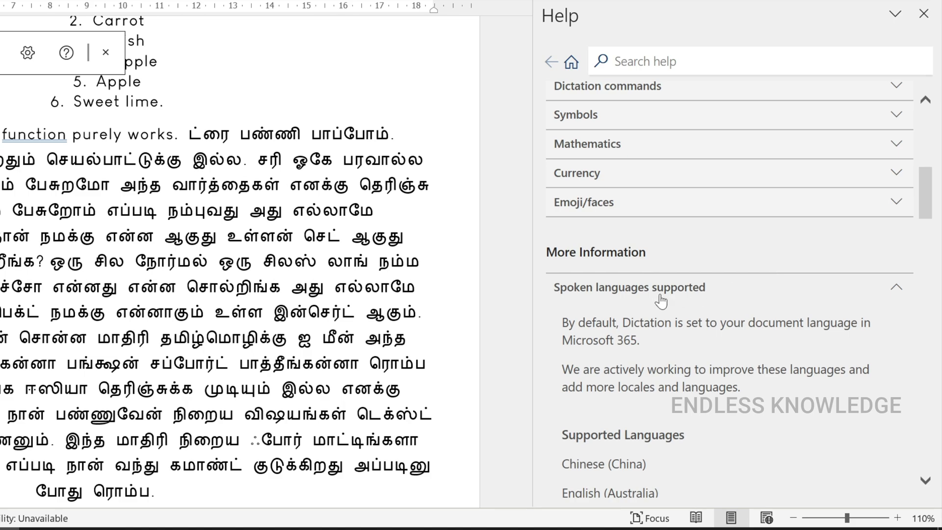
pyautogui.scroll(6, 695, 305)
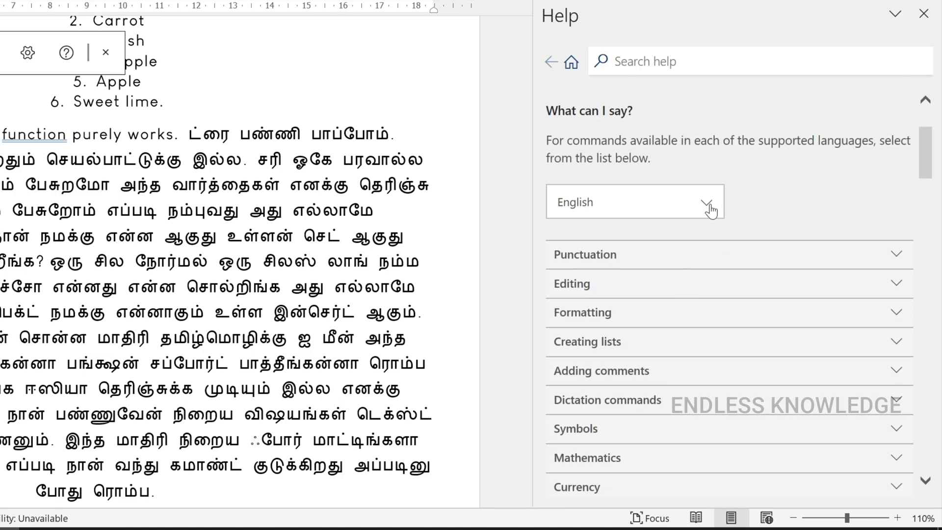
# - Show the 'What can I say?' dictation commands for Tamil (India)
pyautogui.scroll(-2, 655, 218)
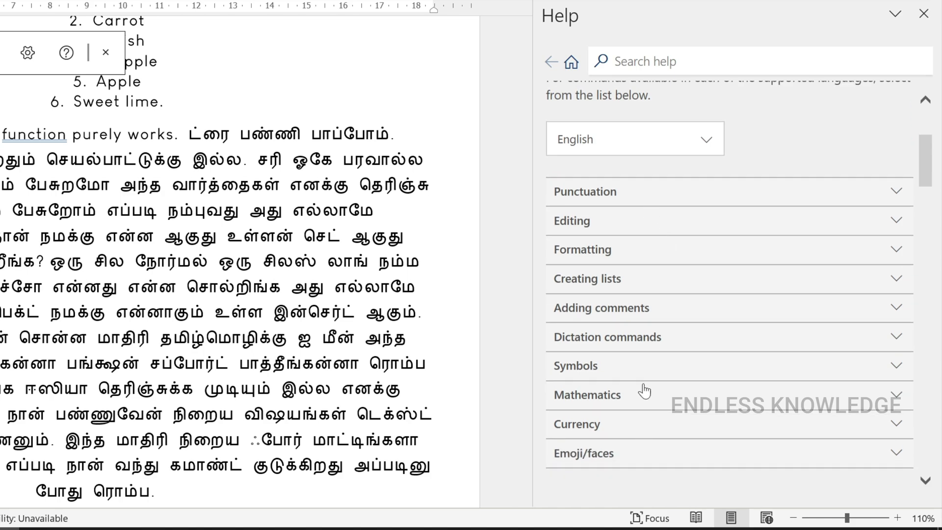
pyautogui.click(706, 139)
pyautogui.moveTo(712, 188); pyautogui.dragTo(717, 372)
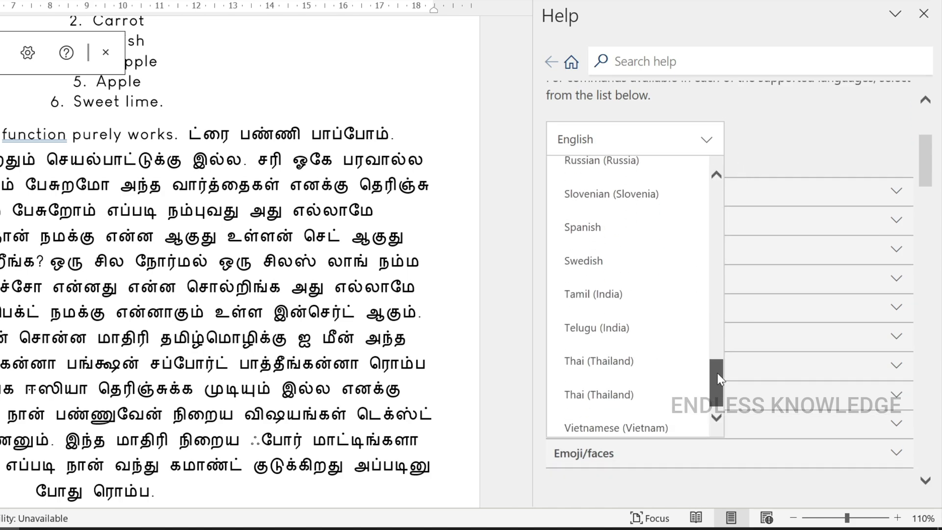
pyautogui.click(592, 298)
# - Expand the Punctuation table and scroll through its Tamil punctuation phrases
pyautogui.click(897, 193)
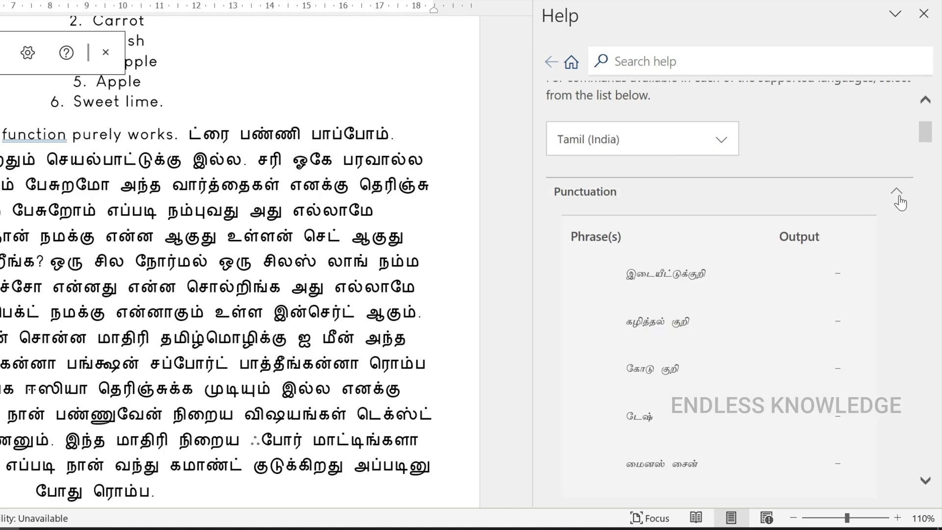
pyautogui.scroll(-3, 790, 309)
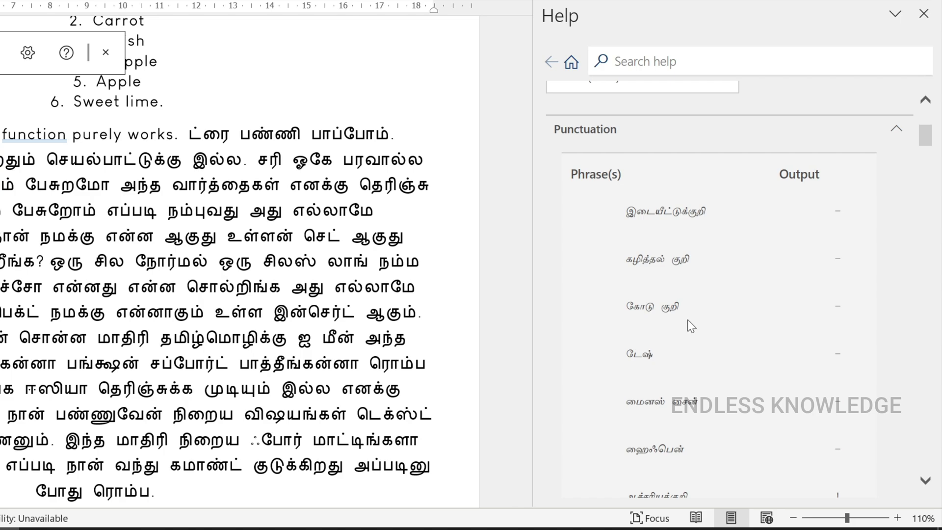
pyautogui.scroll(-15, 686, 316)
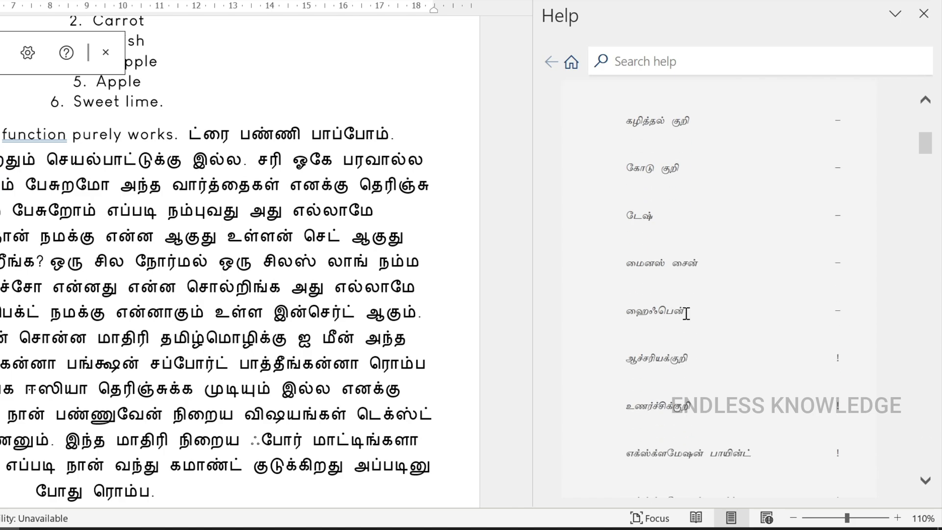
pyautogui.scroll(-15, 684, 326)
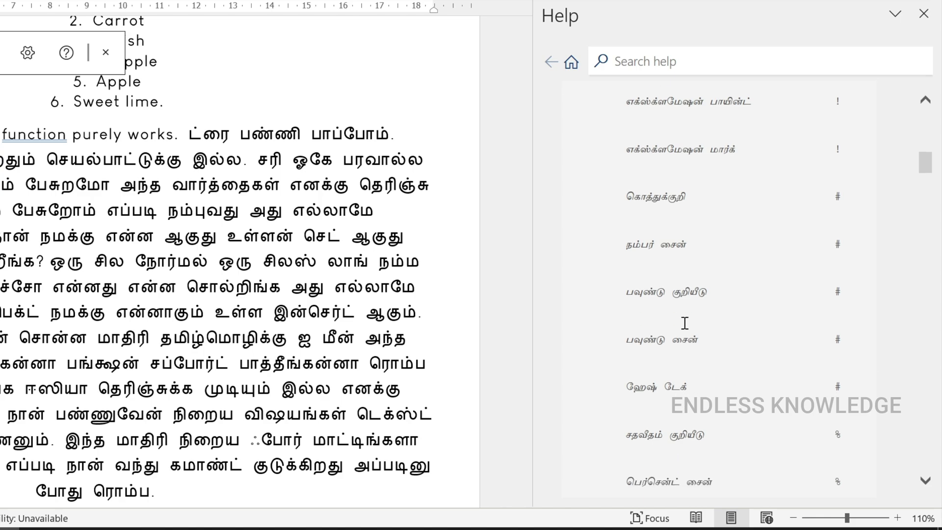
pyautogui.scroll(-12, 684, 331)
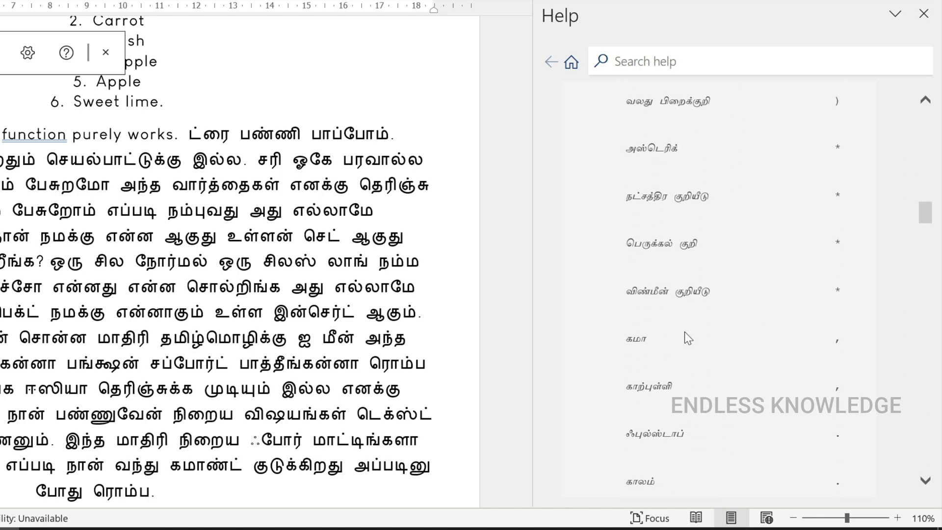
pyautogui.scroll(-8, 685, 347)
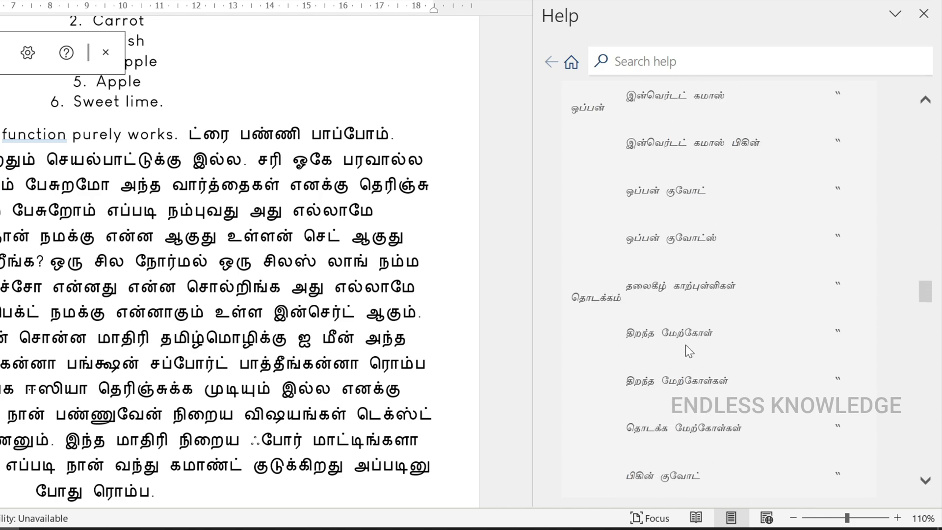
pyautogui.scroll(-20, 689, 319)
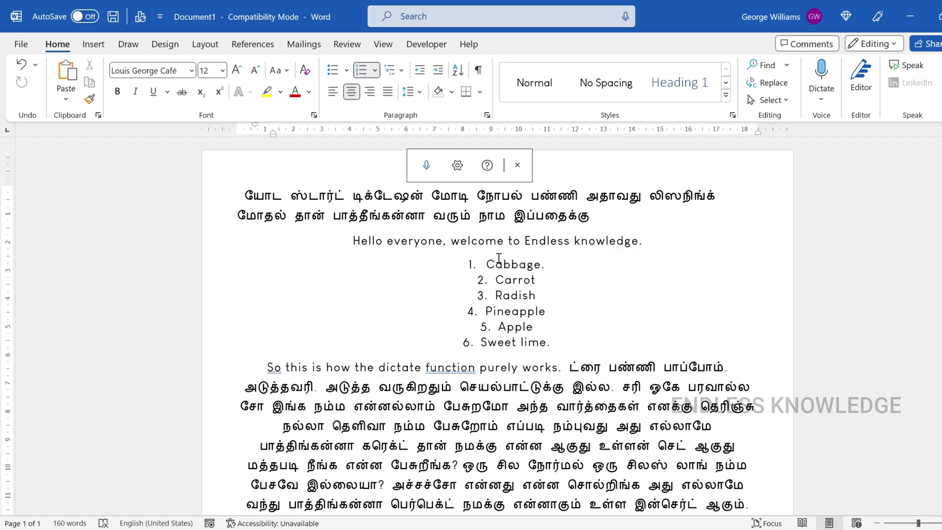
# - Try to restart dictation and dismiss the error saying an internet connection is needed
pyautogui.click(427, 167)
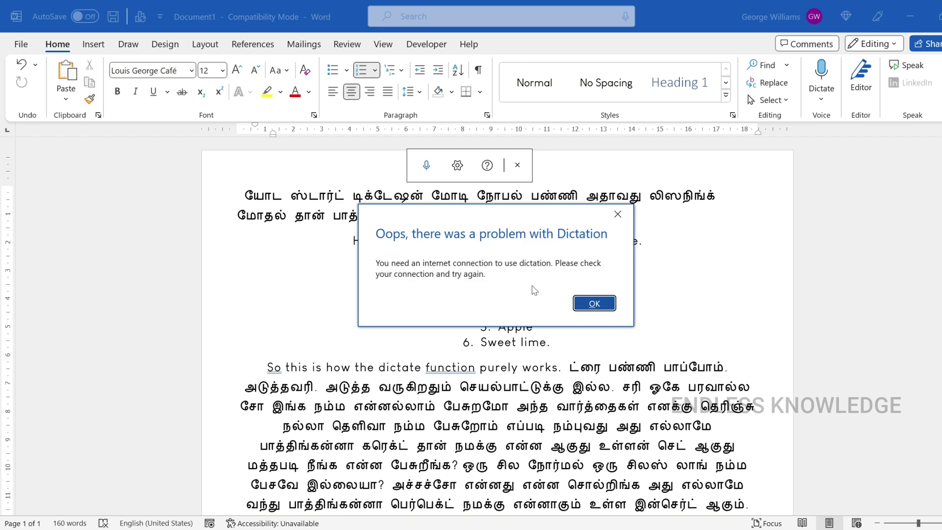
pyautogui.click(591, 305)
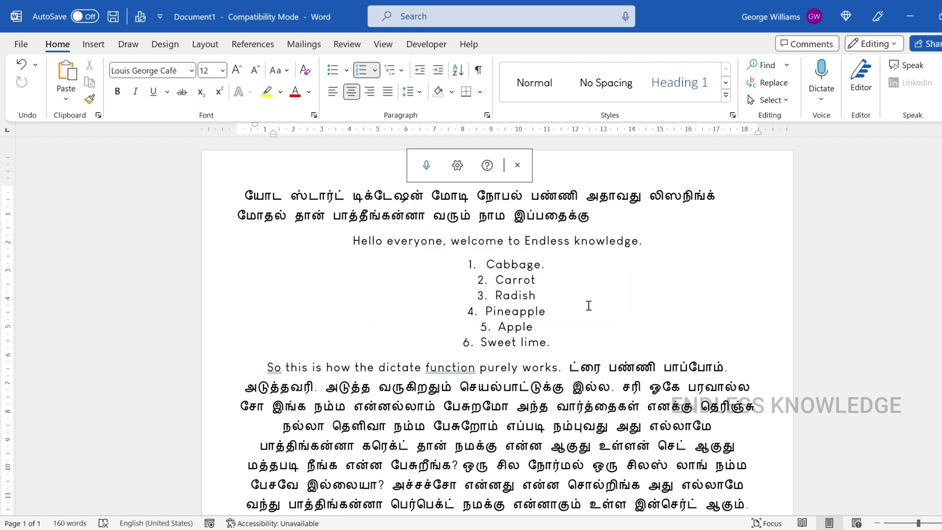